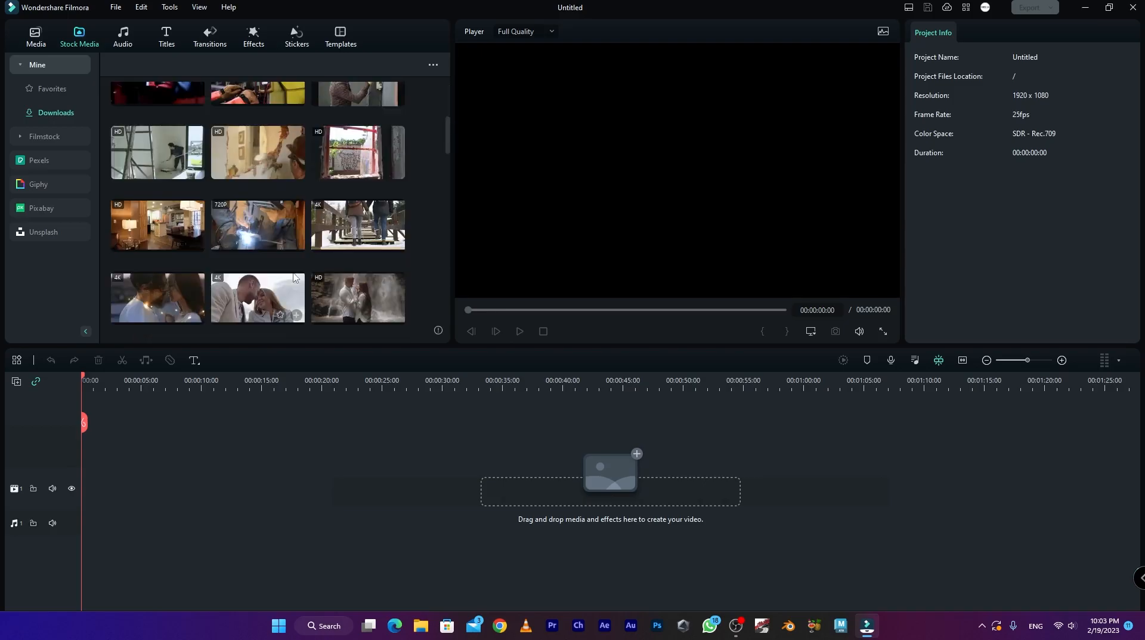
Step: Place the dining room, call center and welding stock clips in sequence on the video track, then scrub toward the first cut
left_click_drag(153, 224, 90, 489)
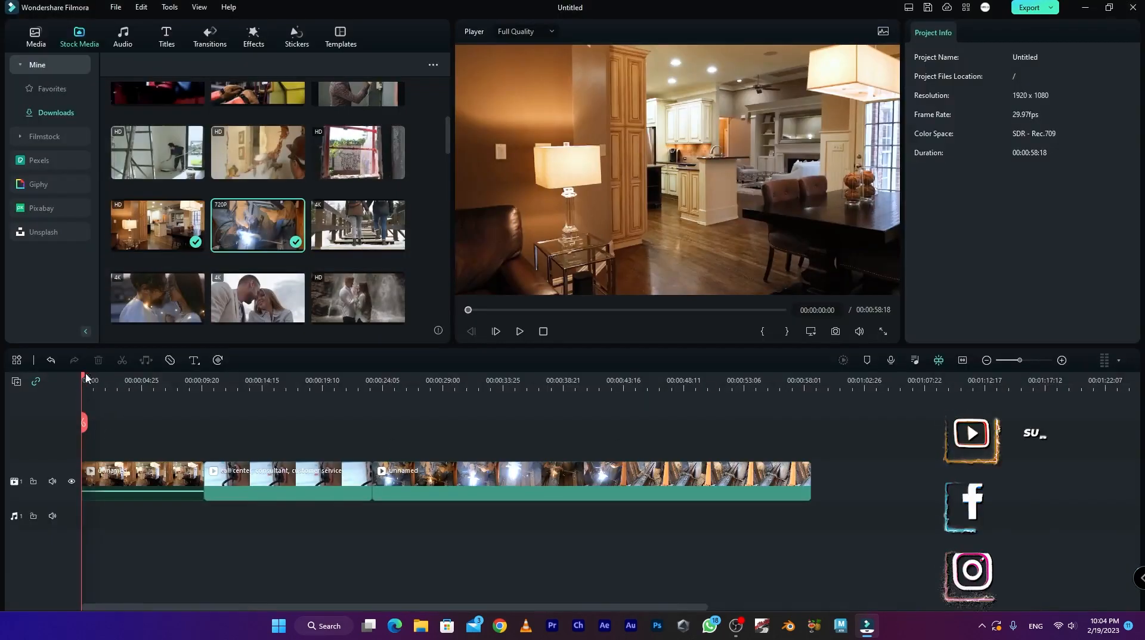
left_click_drag(84, 380, 181, 487)
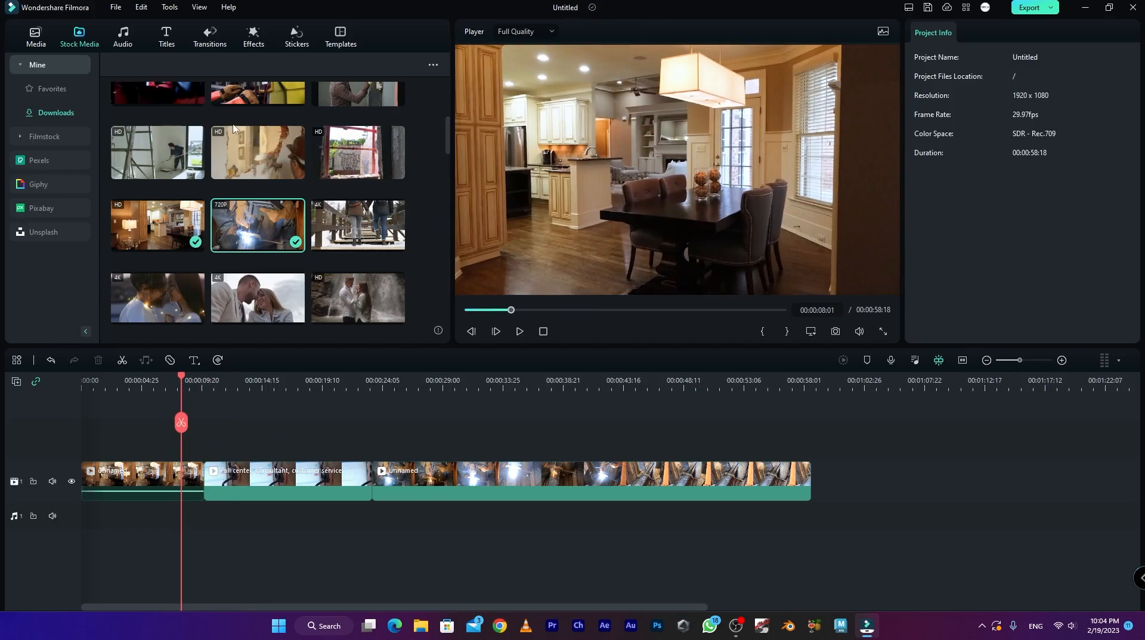
Step: Search the transitions for "wrap zoom" and apply Warp Zoom 3 at the cut between the first and second clips
left_click(208, 37)
left_click(211, 64)
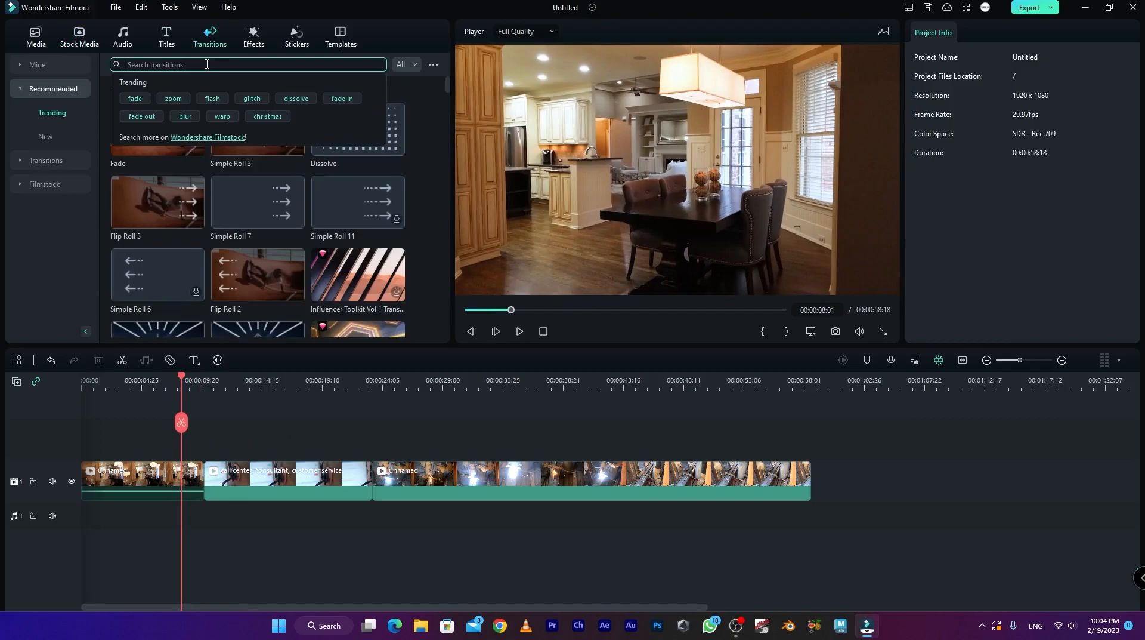
type("wrap zoom")
key("Return")
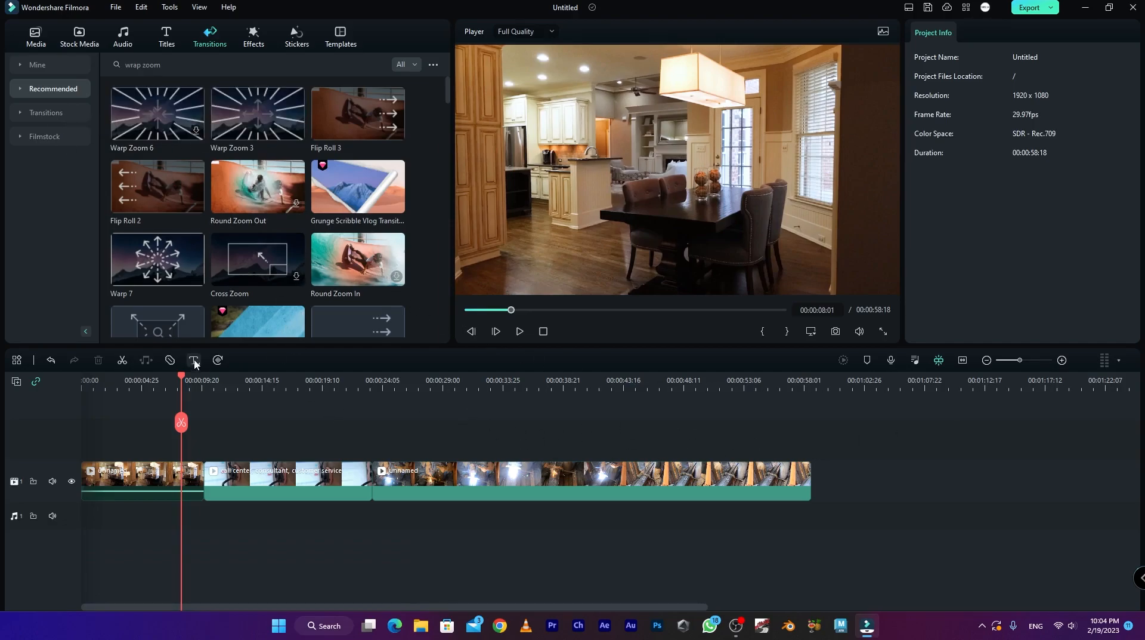
left_click_drag(242, 115, 200, 486)
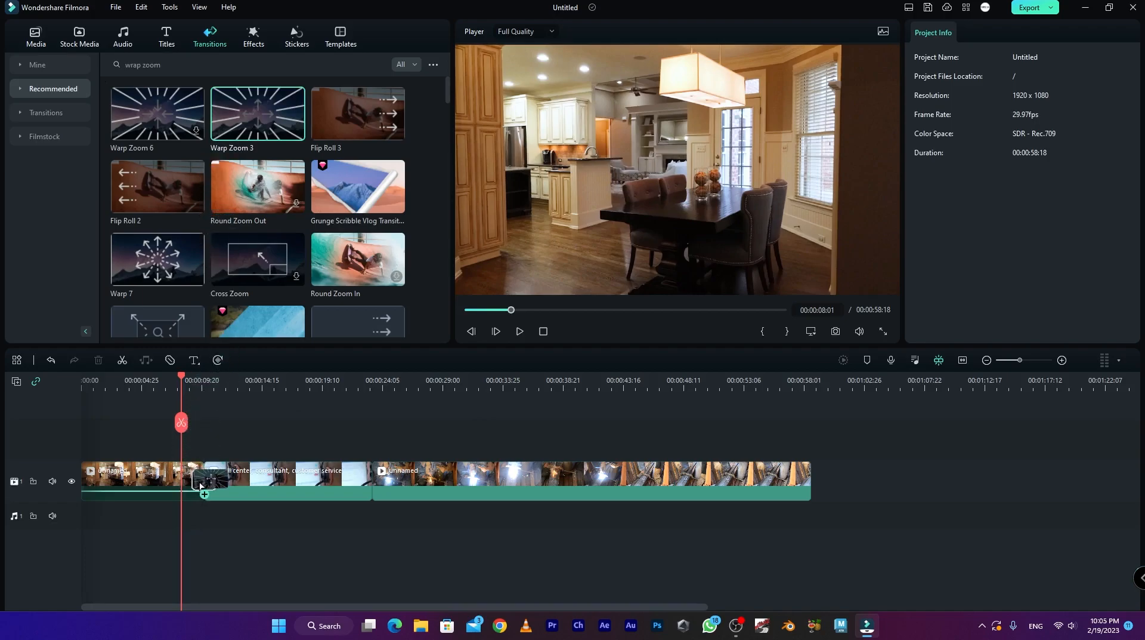
left_click_drag(200, 485, 201, 486)
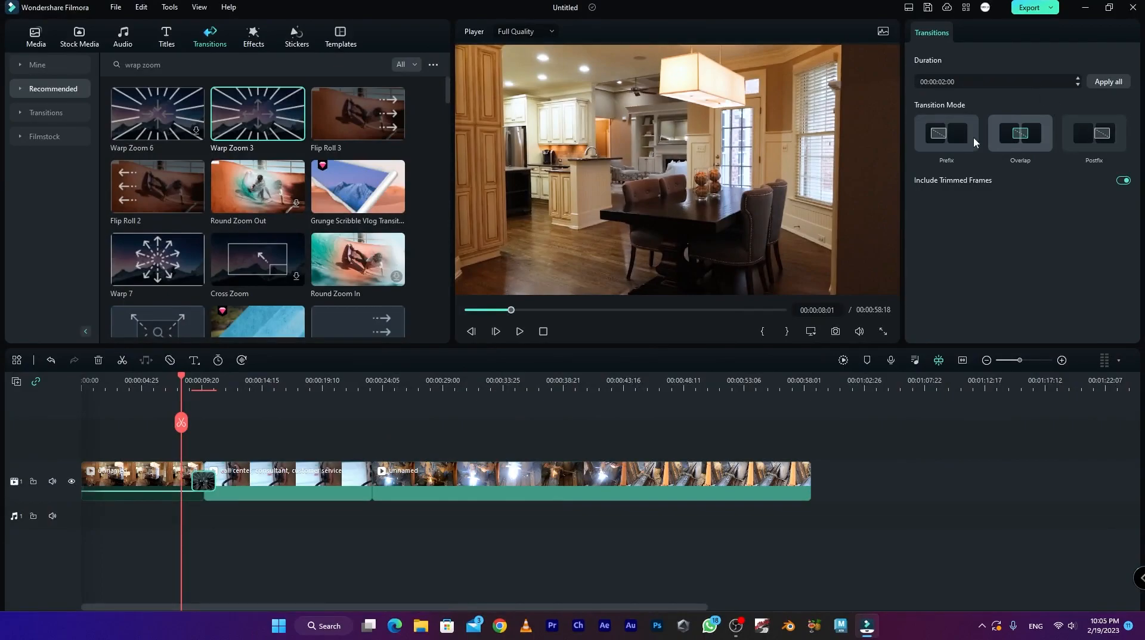
Step: Try the Prefix mode on the first transition, return it to Overlap, and apply a duration of 00:00:01:00 to all transitions
left_click(953, 136)
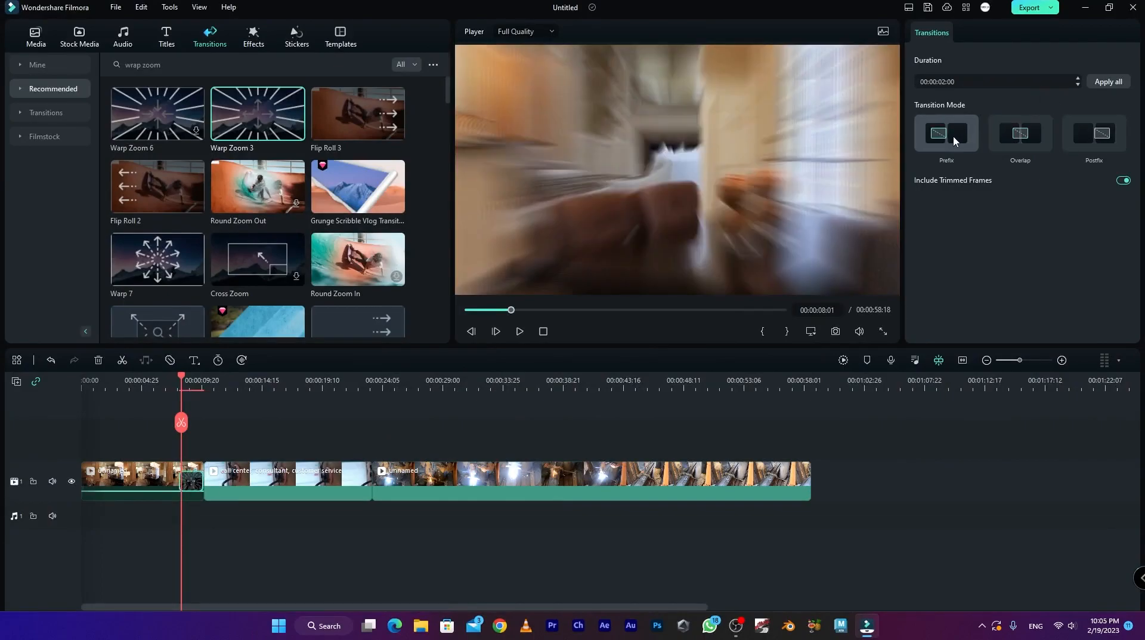
left_click(1020, 138)
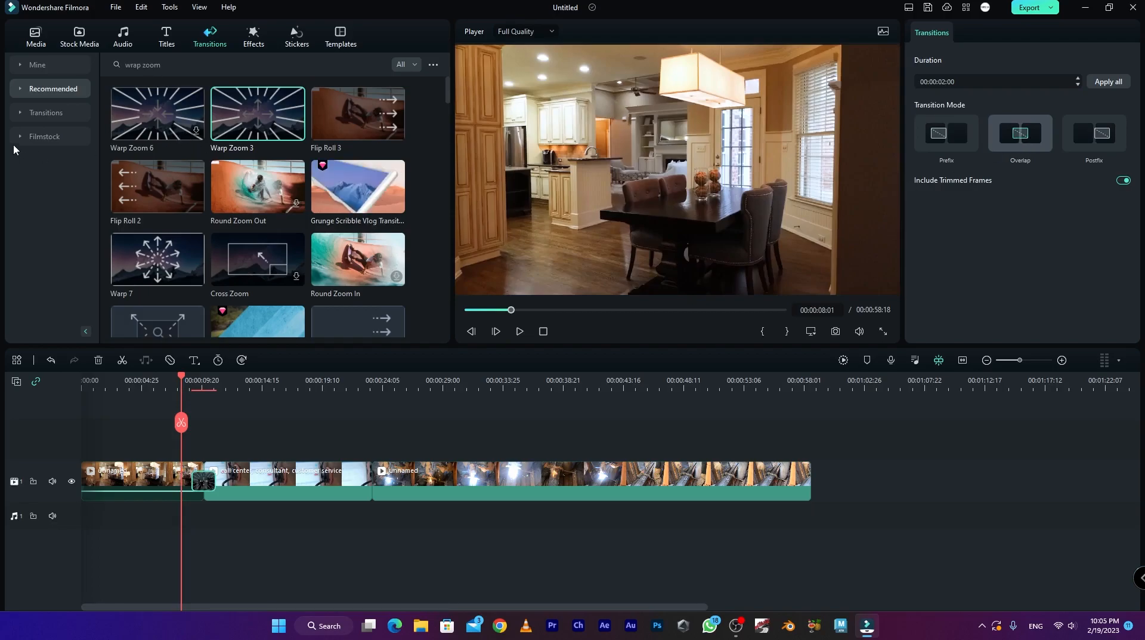
left_click(940, 82)
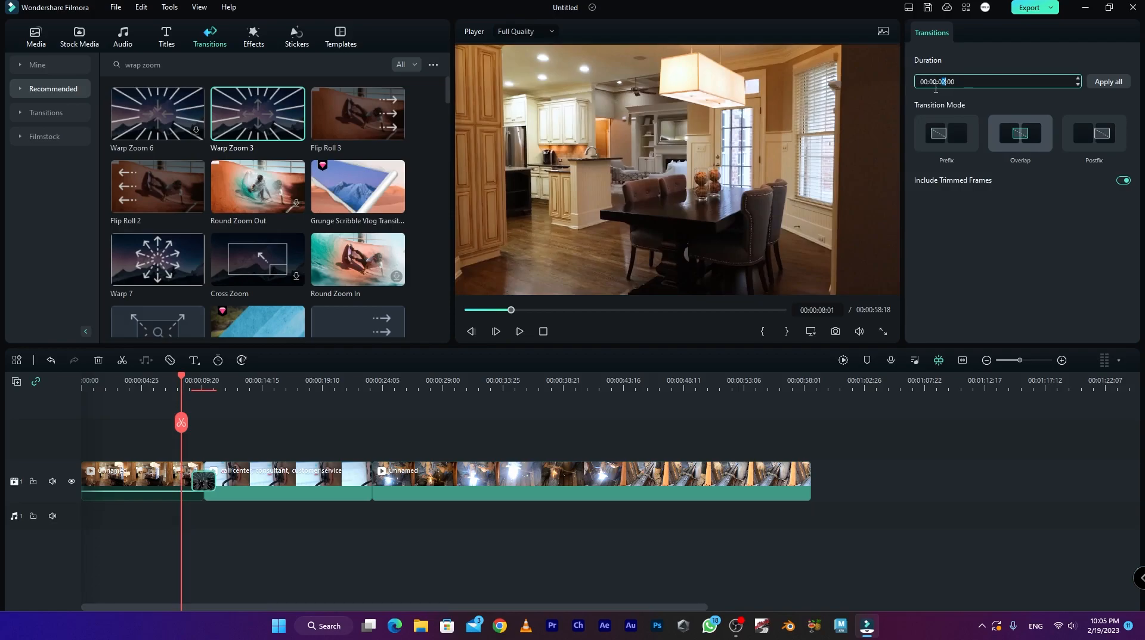
type("1")
key("Return")
left_click(1117, 84)
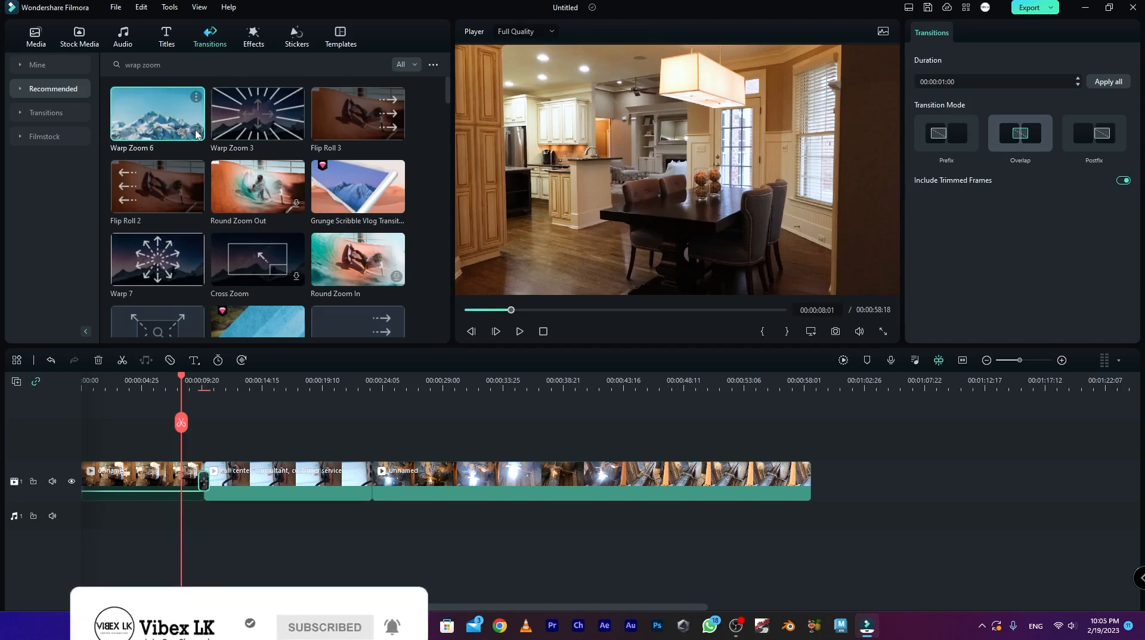
Step: Preview the Warp Zoom 6 transition and play back the cut between the first two clips
left_click(174, 145)
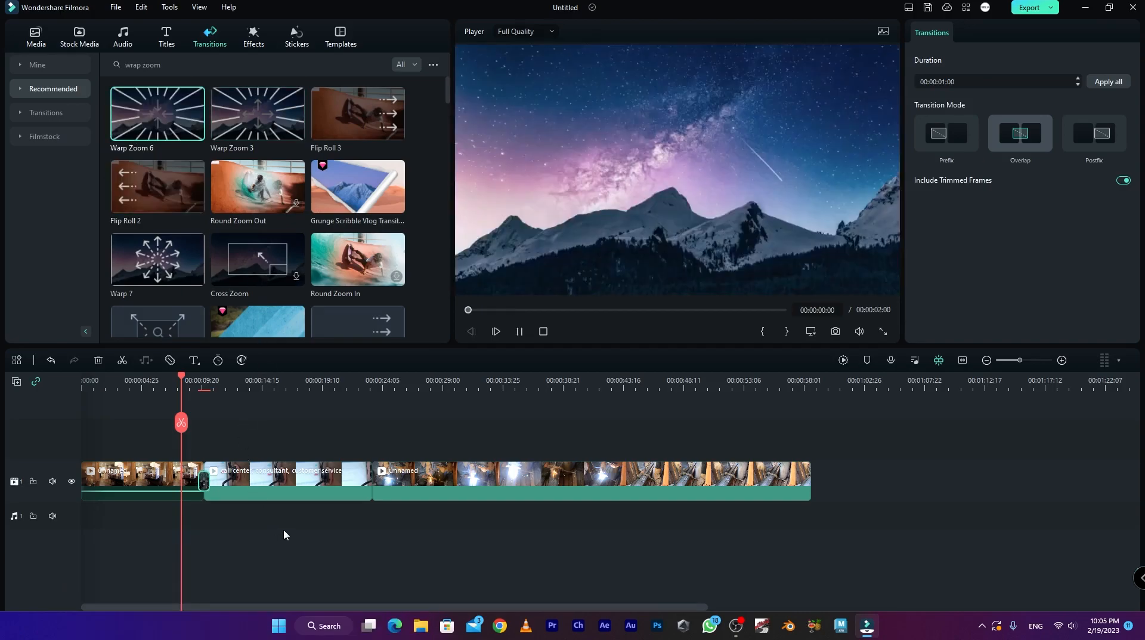
left_click_drag(176, 382, 192, 389)
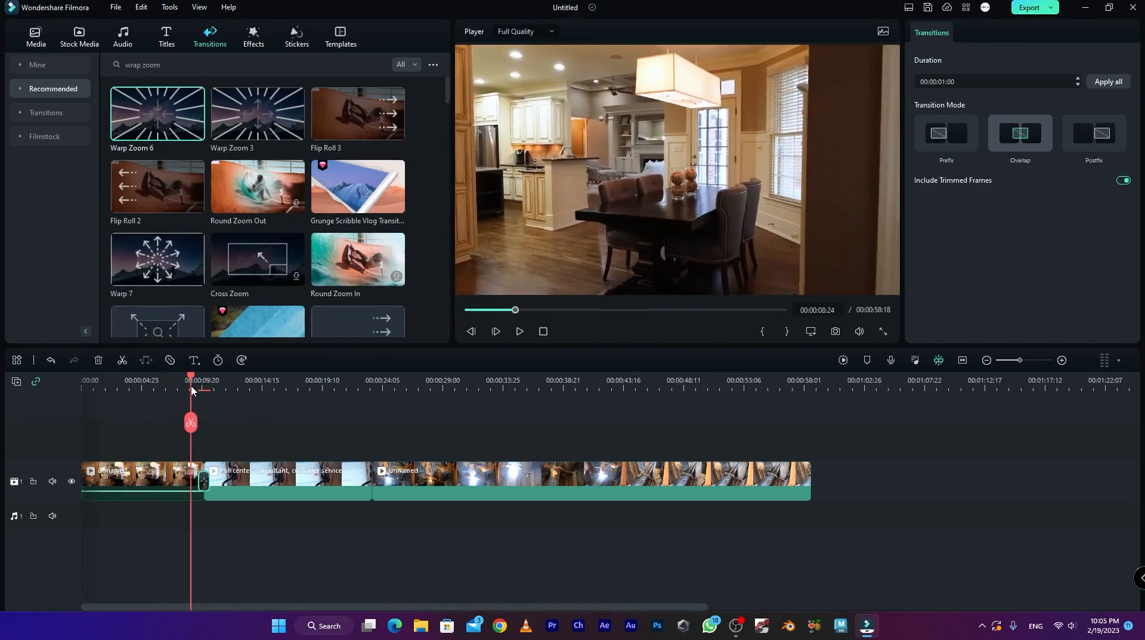
key("space")
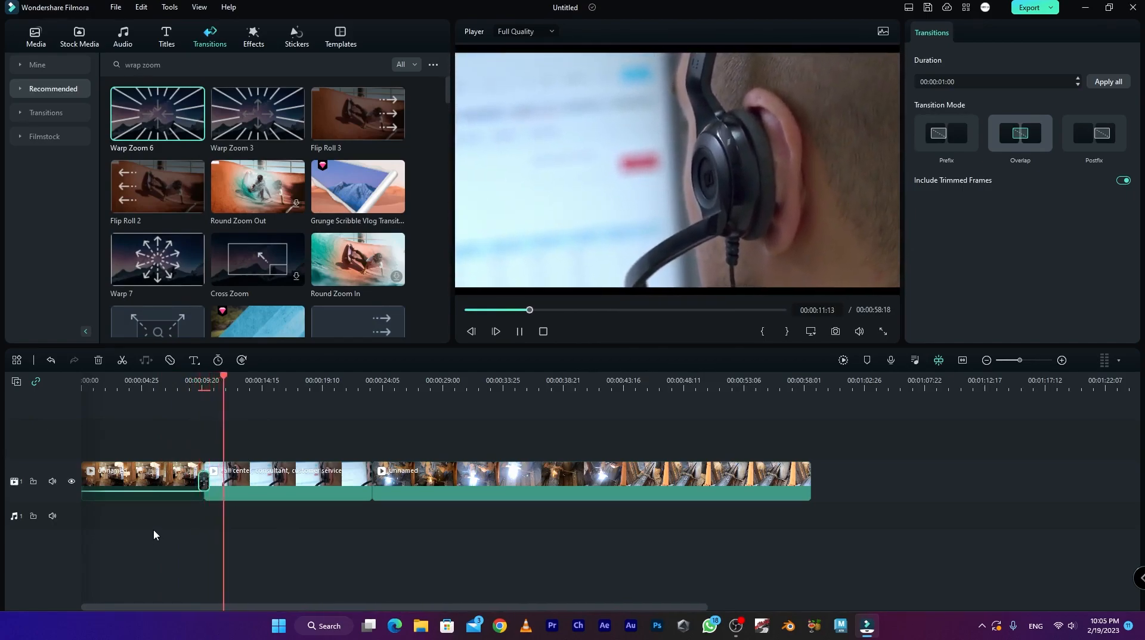
key("space")
Step: Apply Warp Zoom 6 between the second and third clips and set its duration to 00:00:01:00, applied to all transitions
left_click_drag(148, 127, 370, 483)
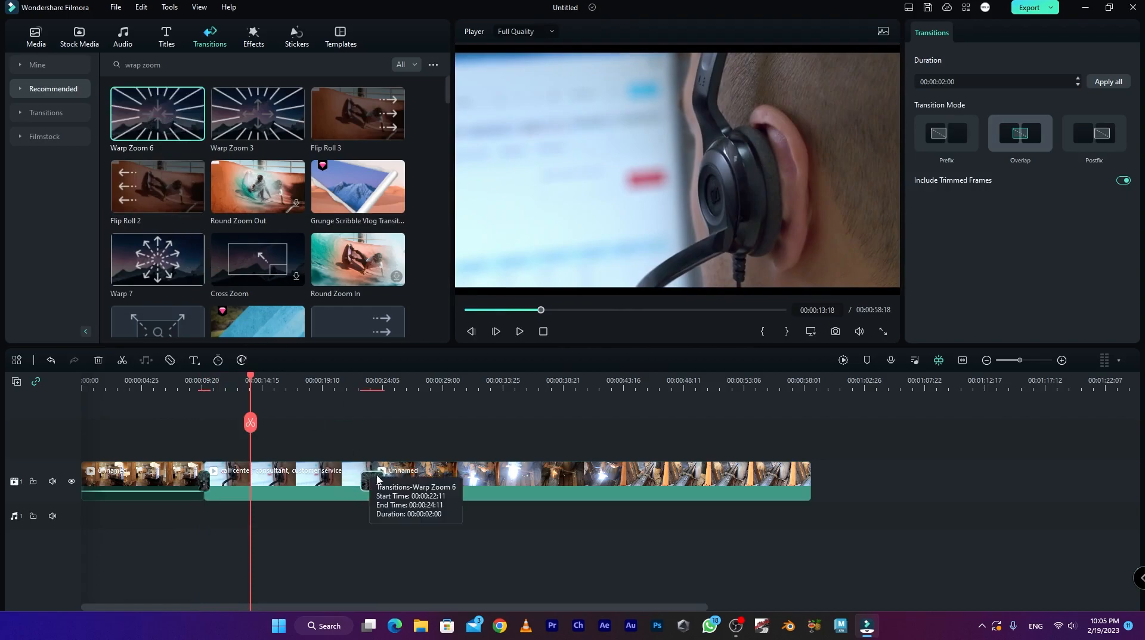
left_click(944, 82)
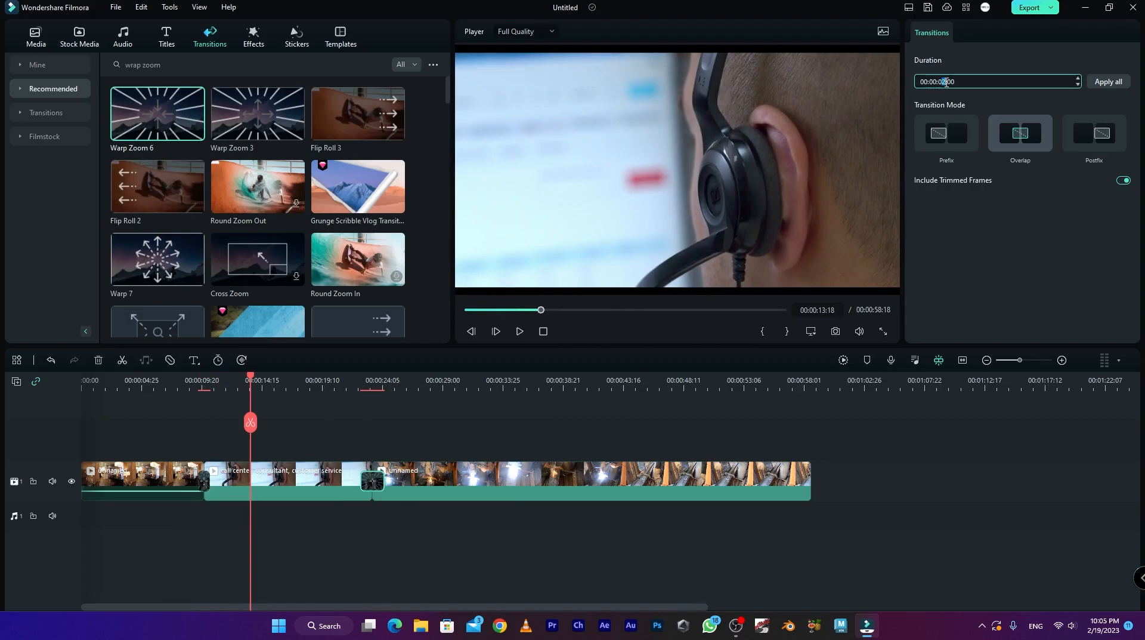
type("1")
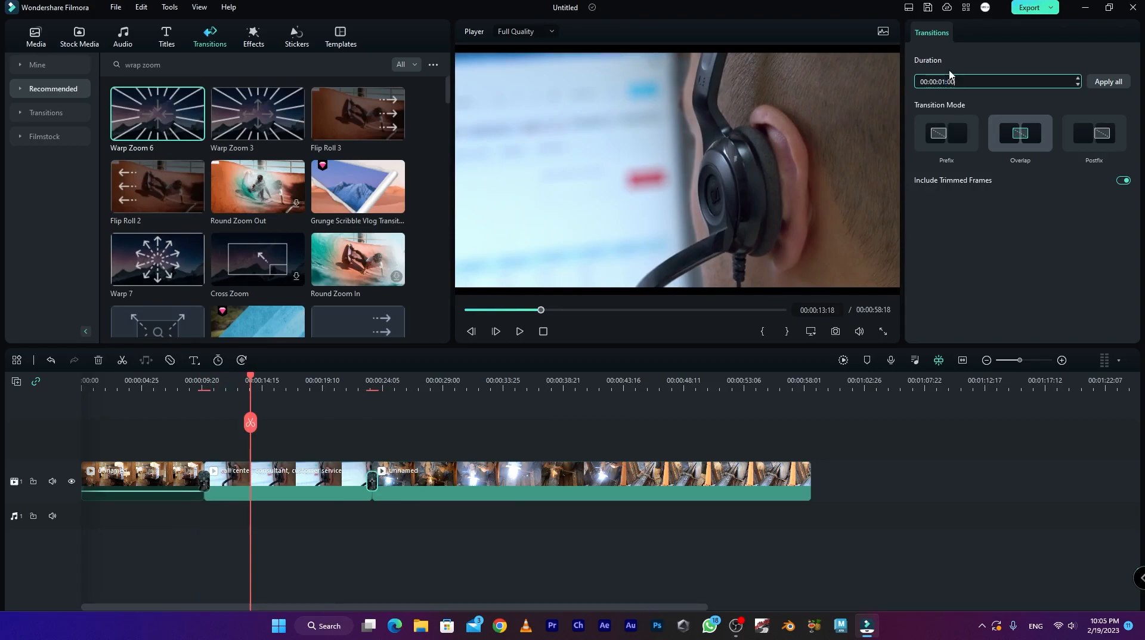
left_click(1105, 87)
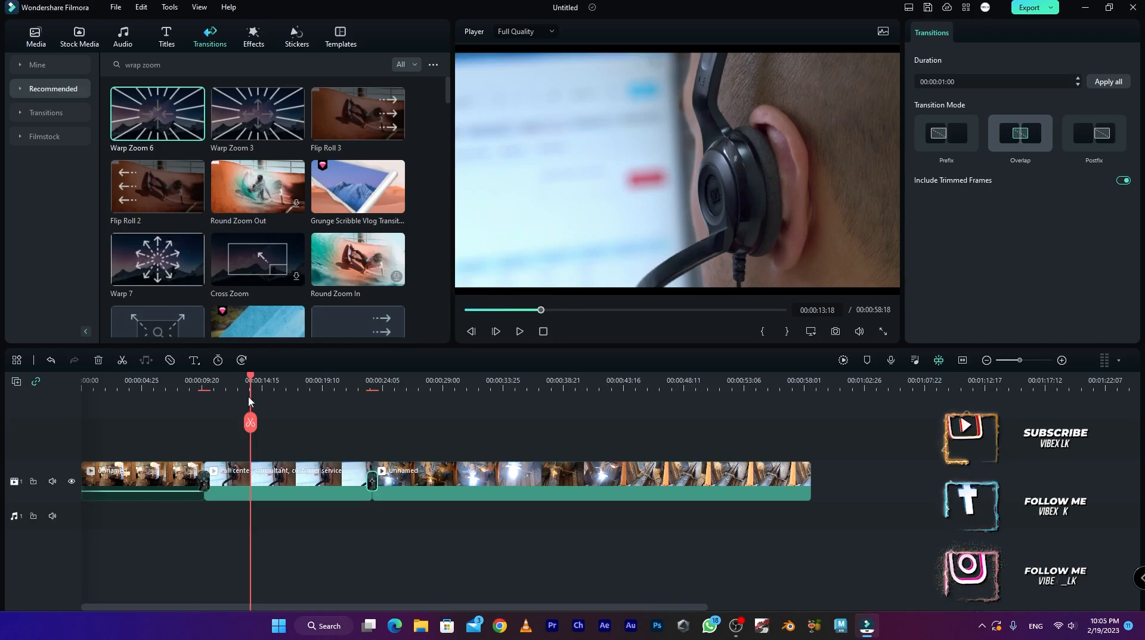
Step: Play back both zoom transitions on the timeline to check how the clips change over
left_click_drag(251, 381, 187, 389)
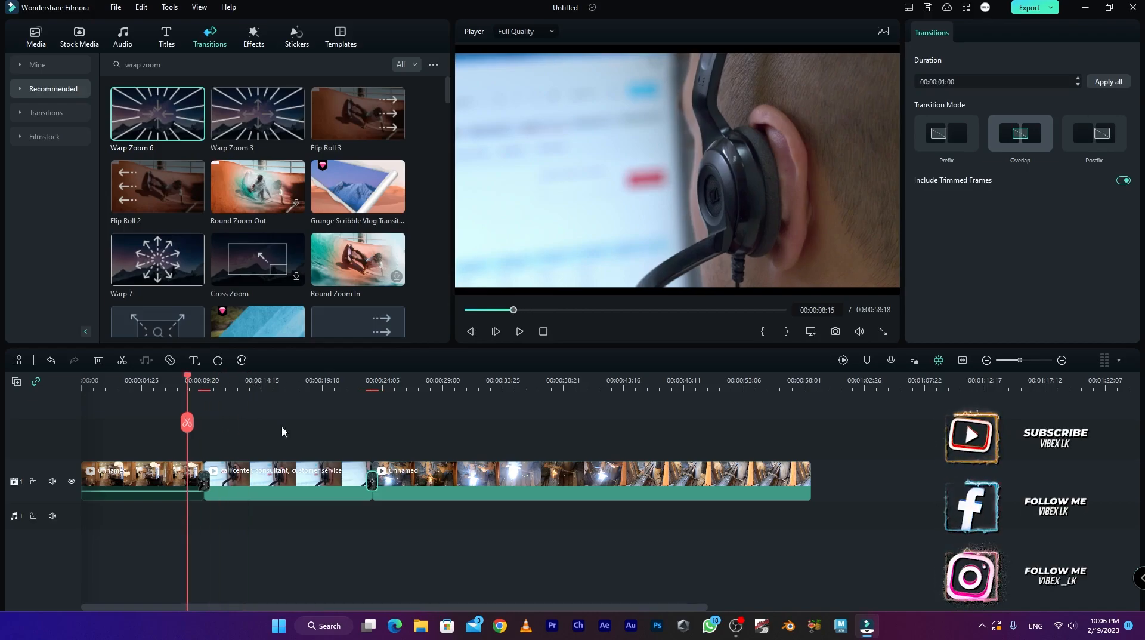
key("space")
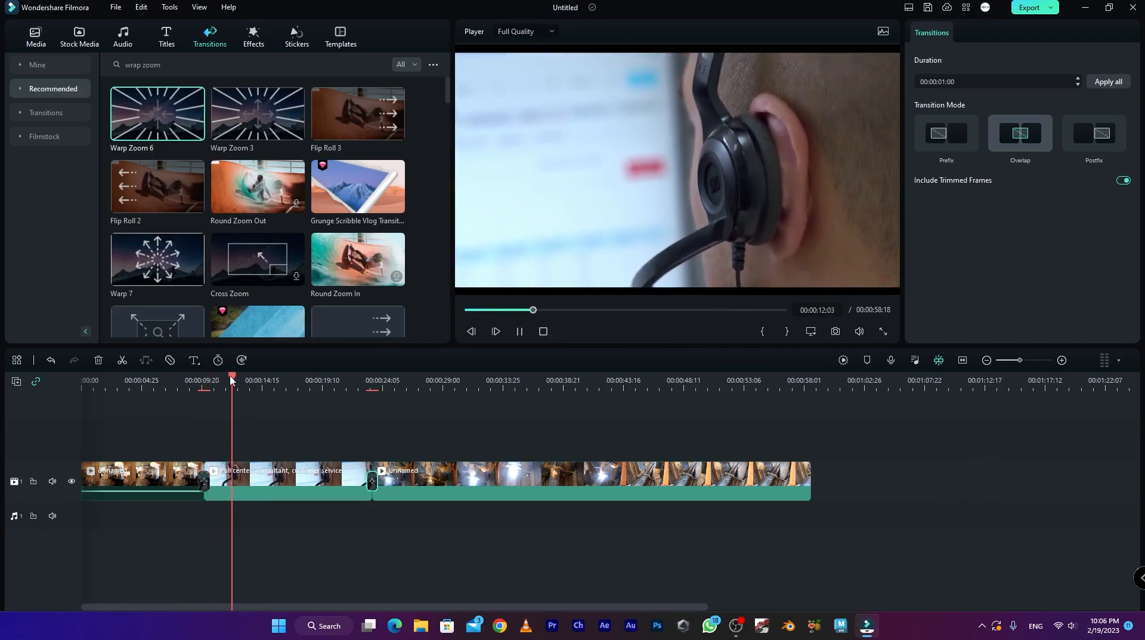
left_click_drag(237, 382, 361, 395)
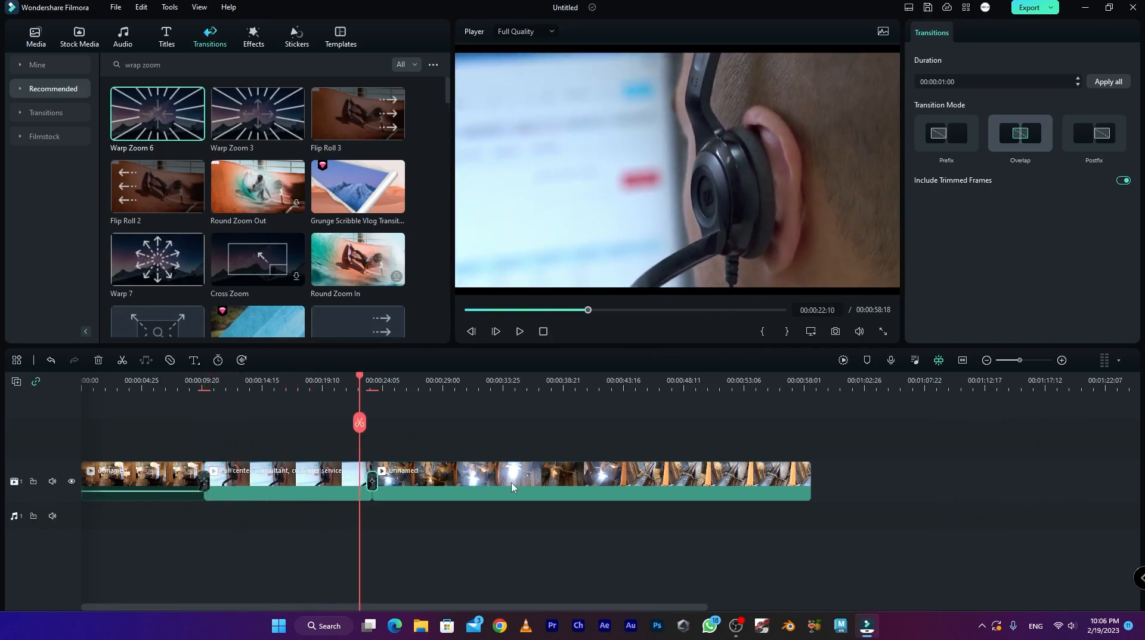
key("space")
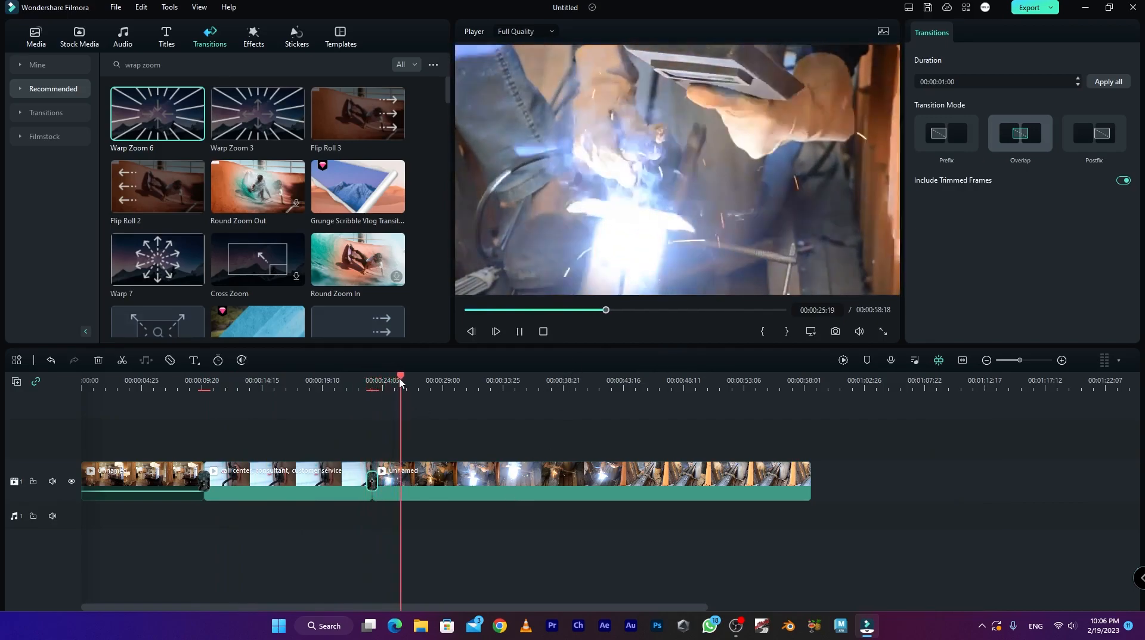
key("space")
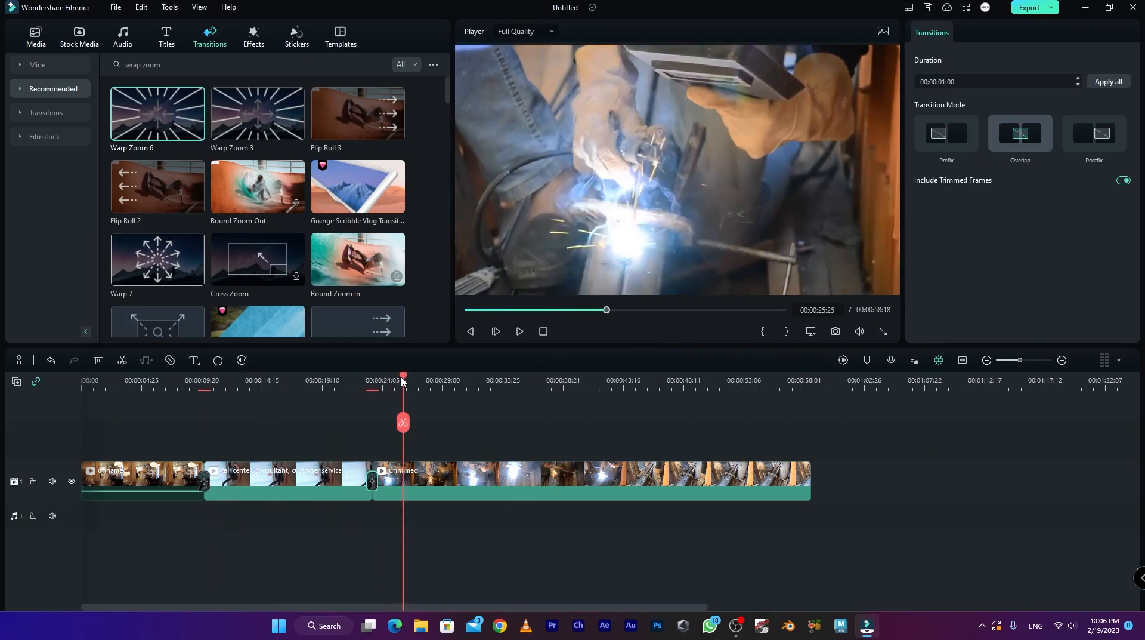
Step: Return the playhead to just before the first transition and search the audio library for "whoosh sound effect"
left_click_drag(402, 378, 191, 377)
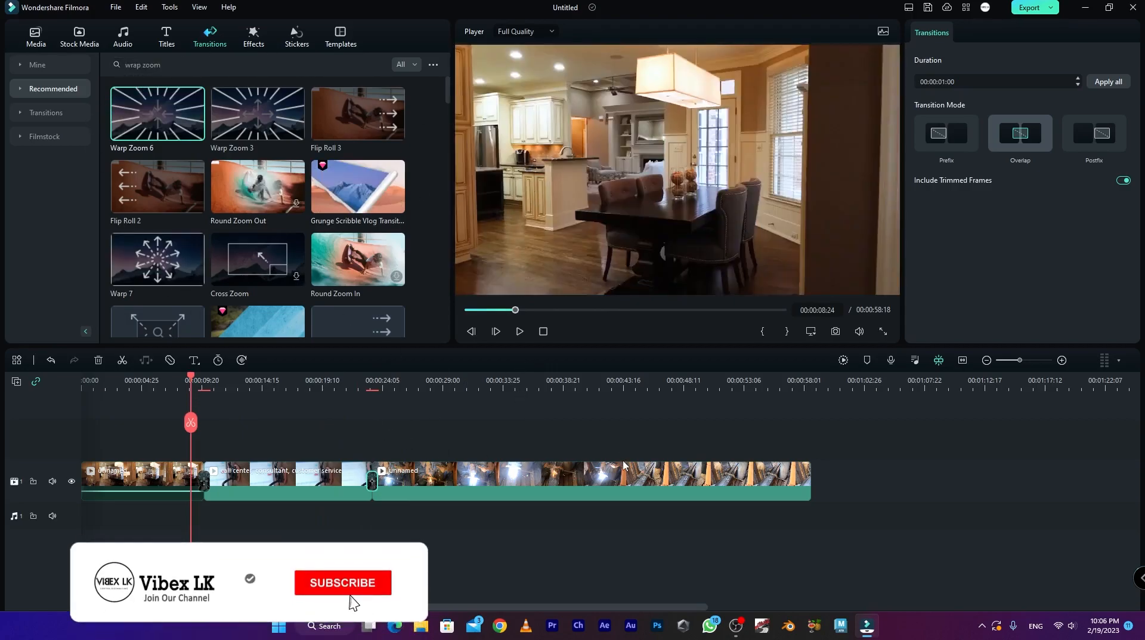
left_click(123, 37)
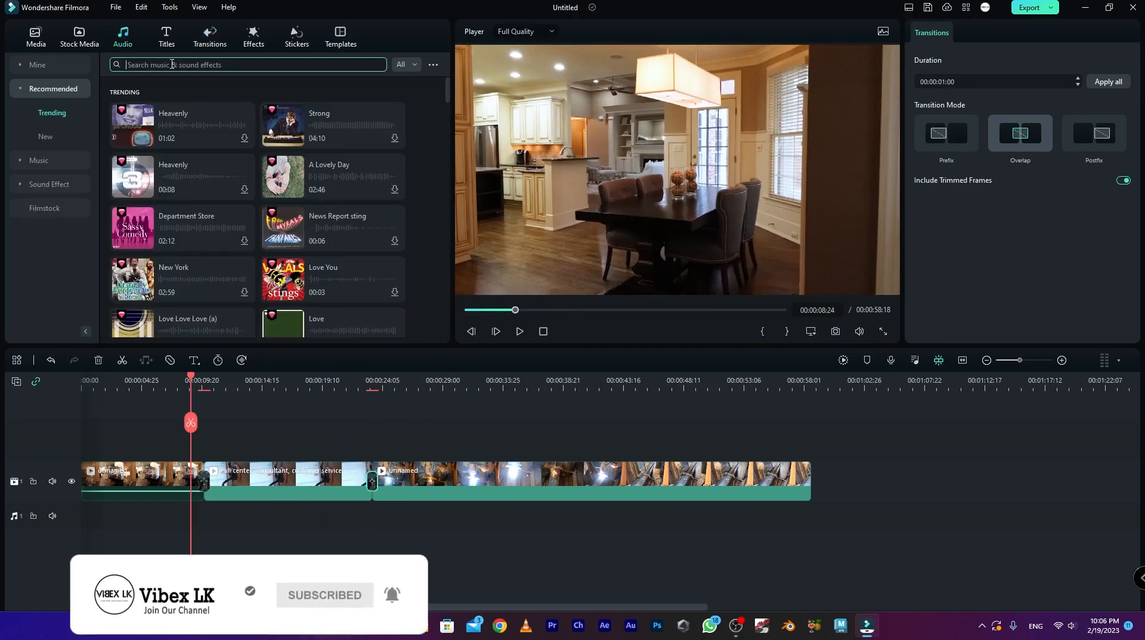
left_click(171, 64)
type("whoesh")
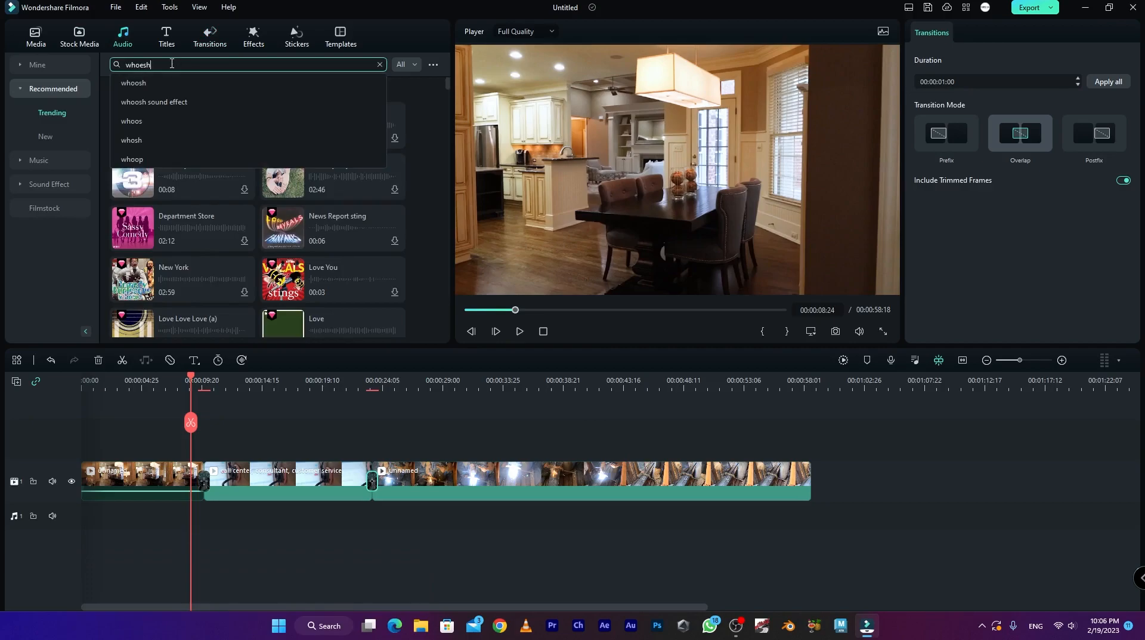
key("Down")
key("Down")
key("Return")
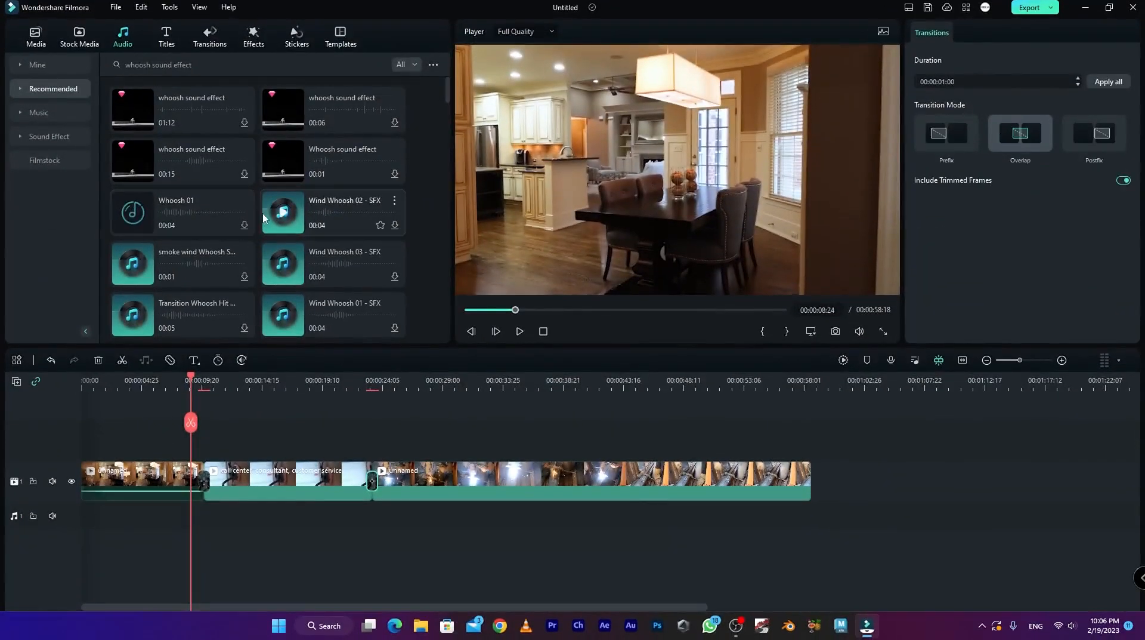
Step: Audition Whoosh 01, then place Wind Whoosh 02 - SFX on the audio track from the playhead under the first transition and play it
left_click(136, 216)
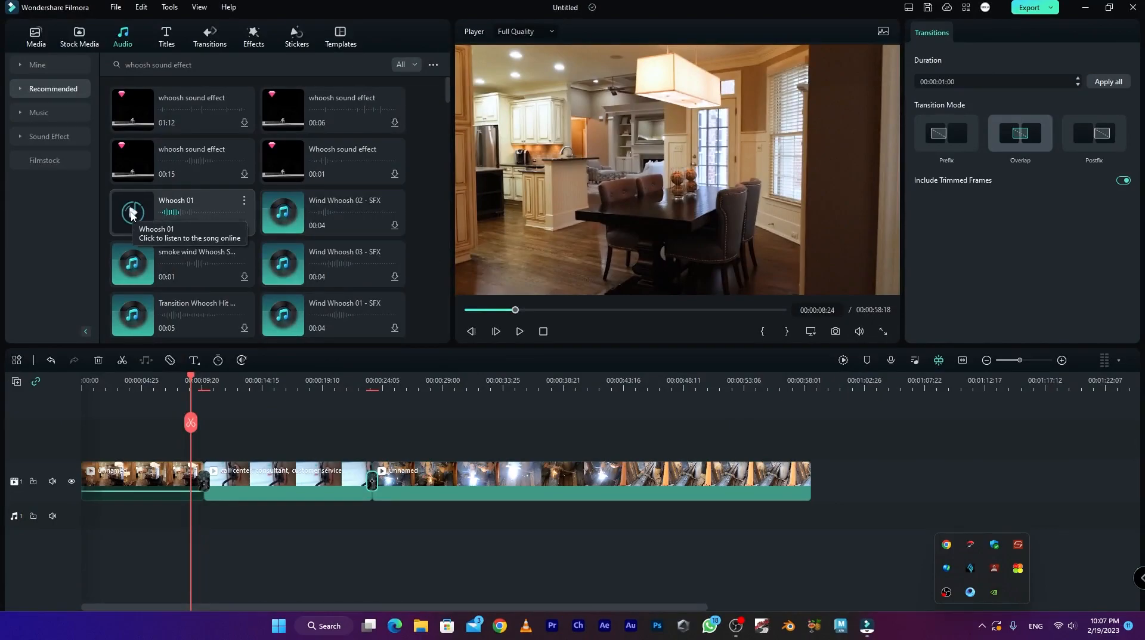
scroll(133, 215, "down", 1)
left_click_drag(293, 170, 207, 527)
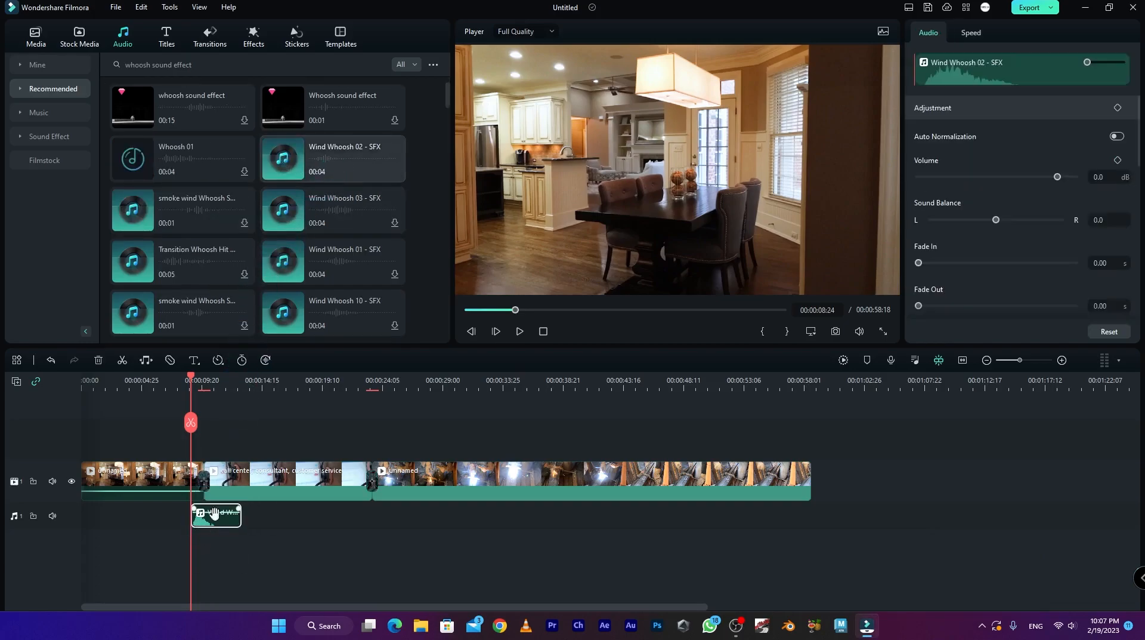
left_click_drag(246, 387, 383, 396)
key("space")
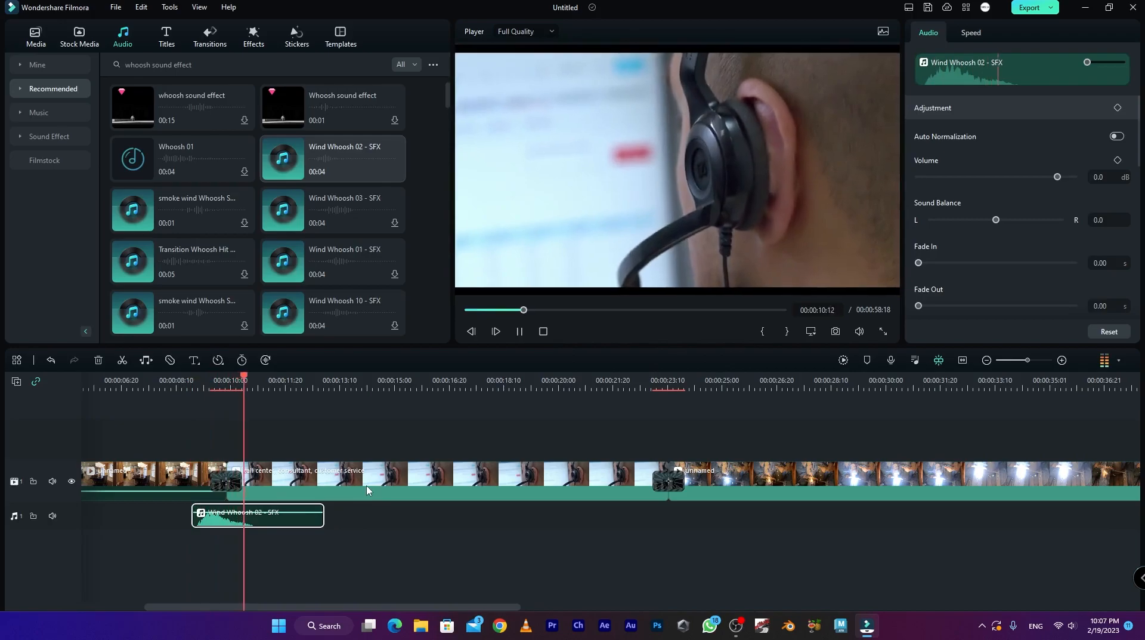
Step: Paste a copy of the Wind Whoosh 02 - SFX clip and move it under the second transition, starting at about 00:00:22:20
scroll(357, 490, "down", 2)
left_click(321, 382)
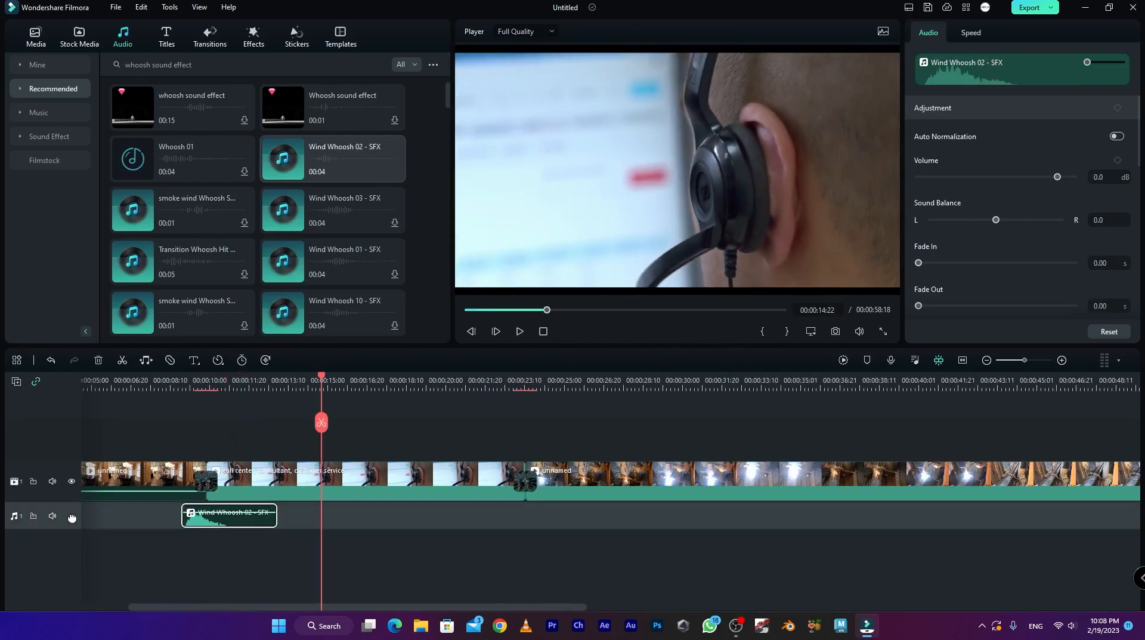
key("ctrl+v")
left_click_drag(351, 511, 554, 515)
left_click(515, 414)
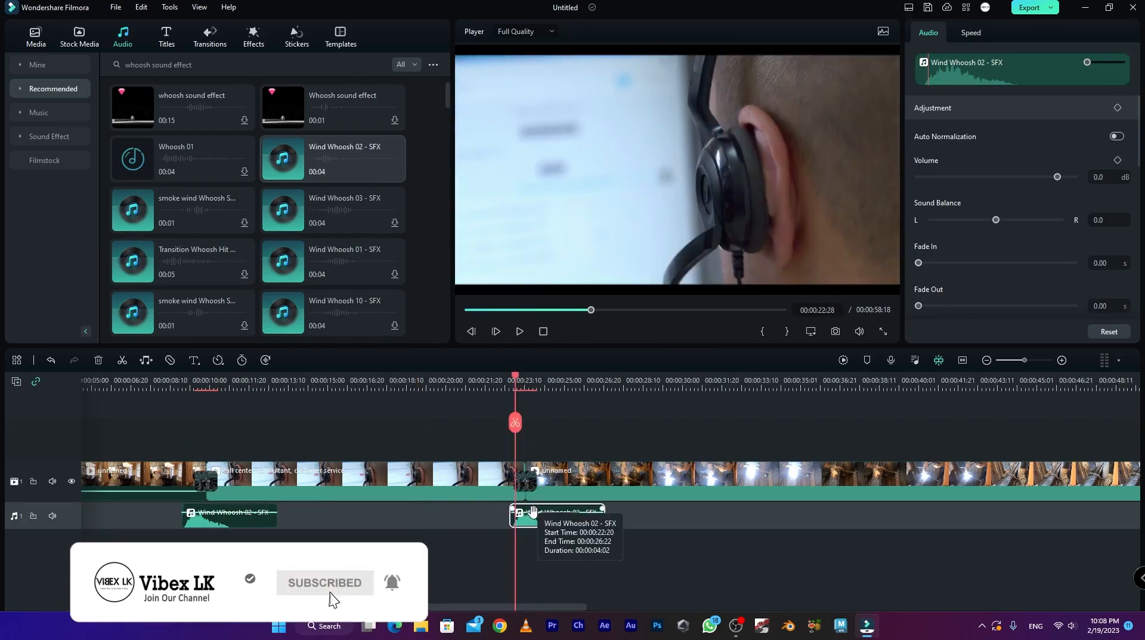
Step: Play back the second transition together with its whoosh sound effect
left_click(508, 388)
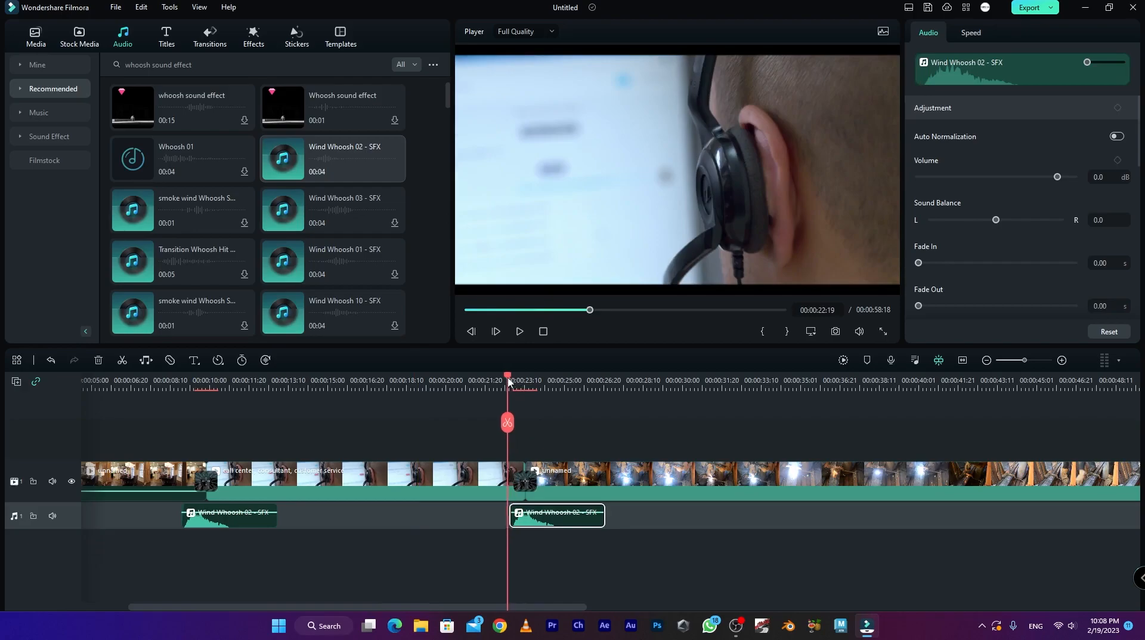
key("space")
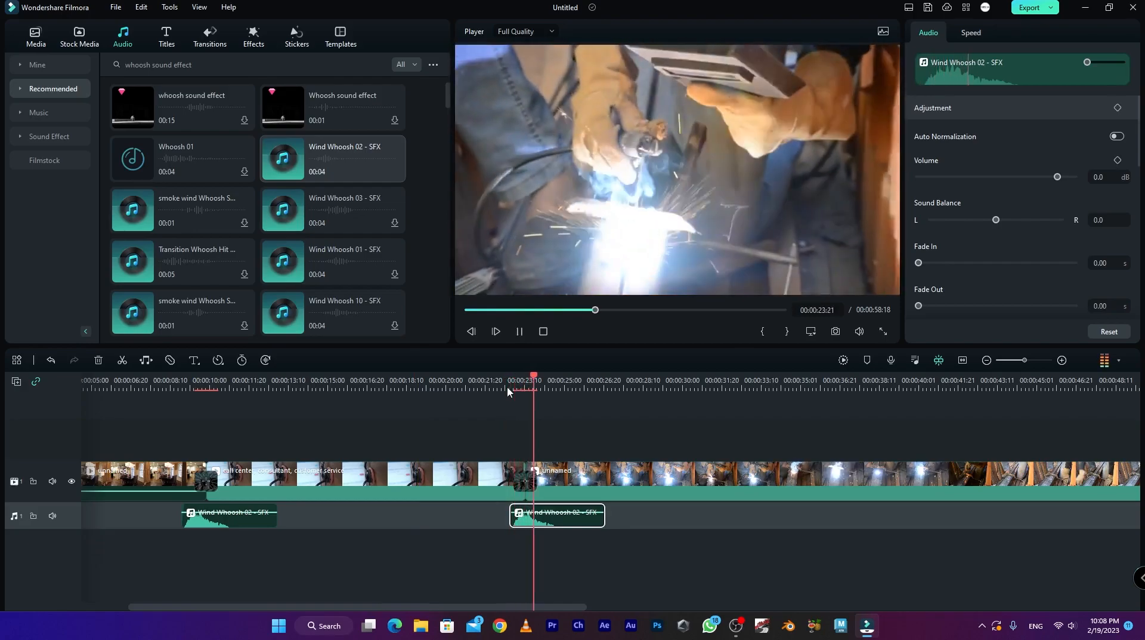
scroll(418, 478, "down", 5)
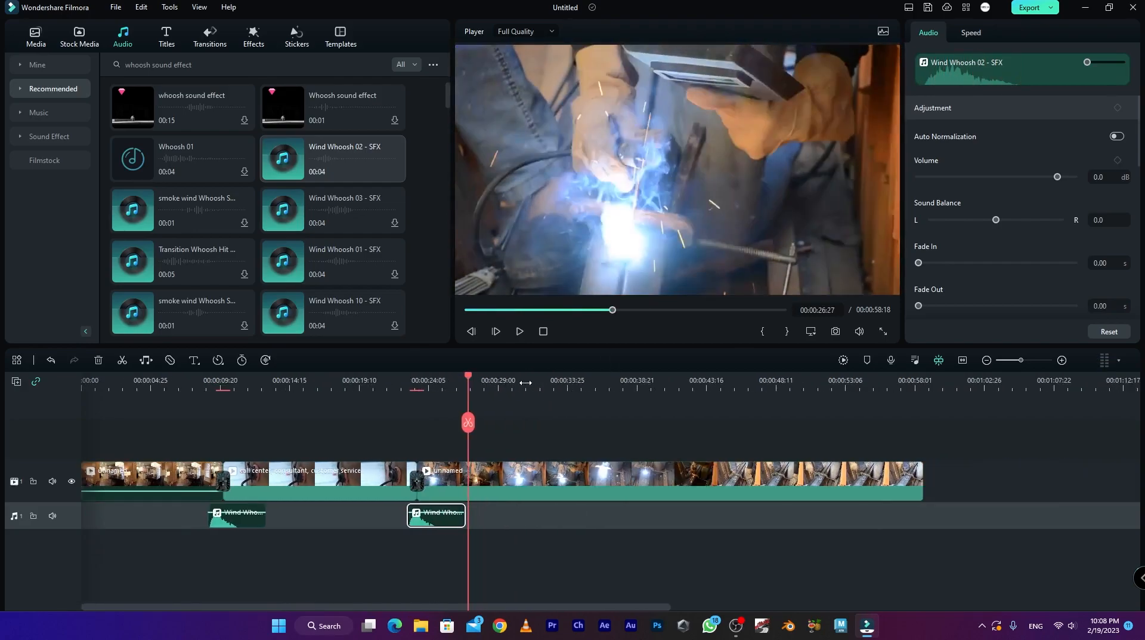
key("space")
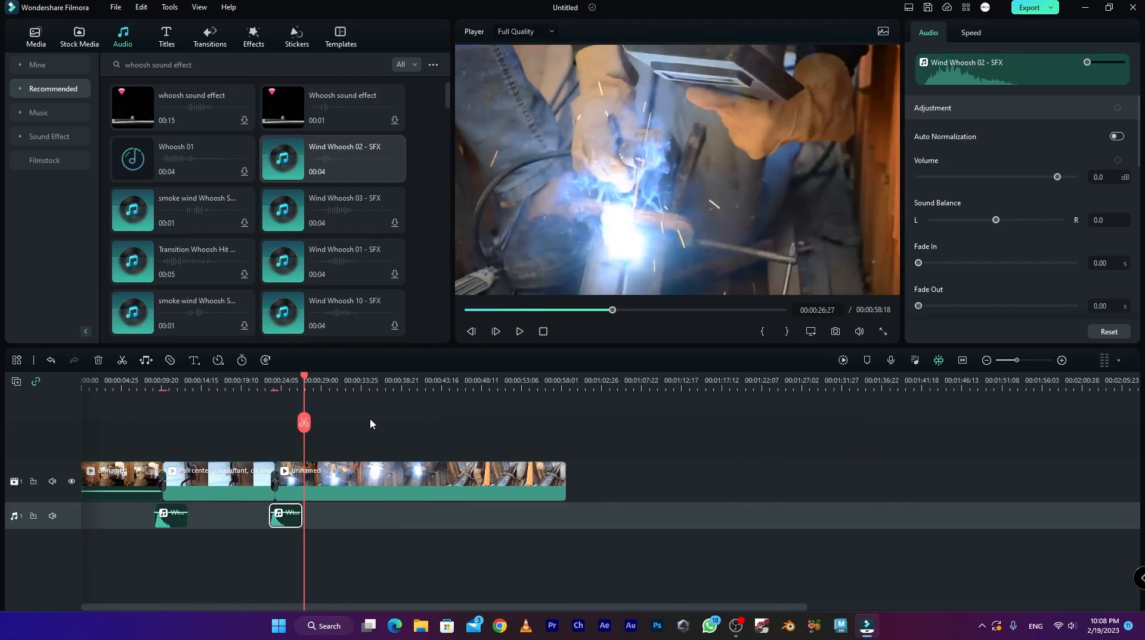